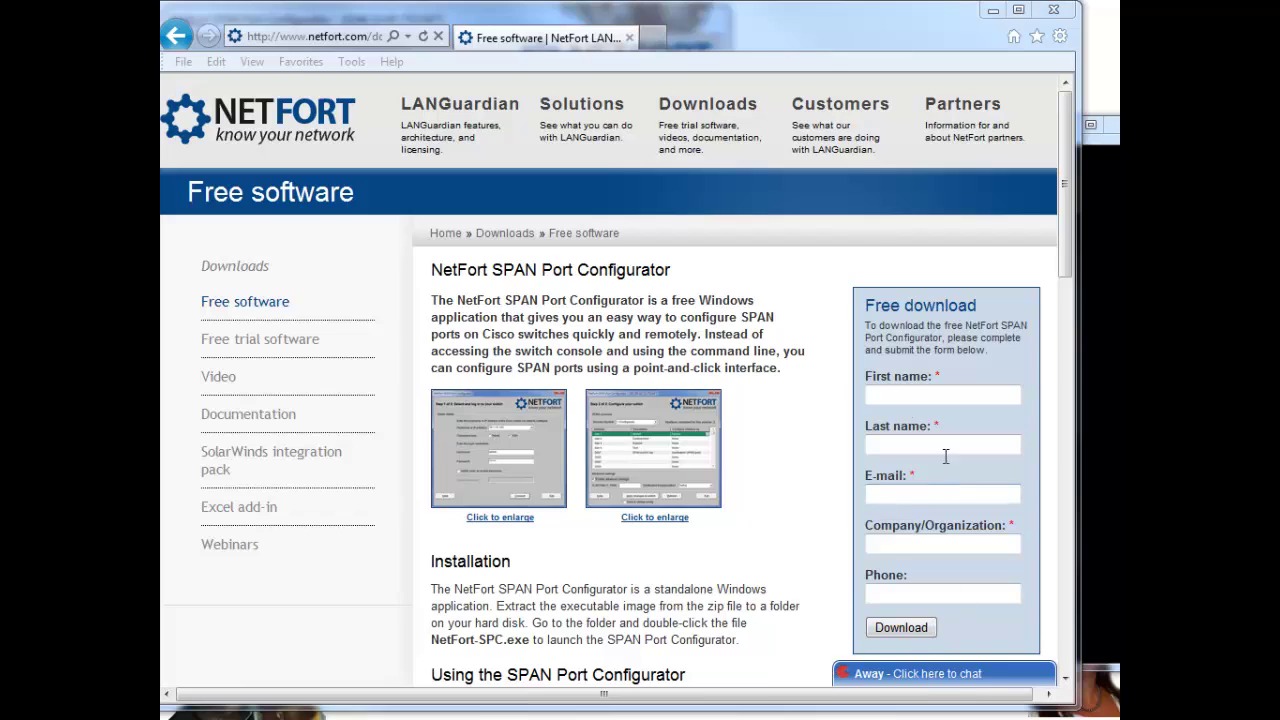
Step: Review the configurator page's usage steps, login access notes and supported Cisco switch list
left_click(963, 493)
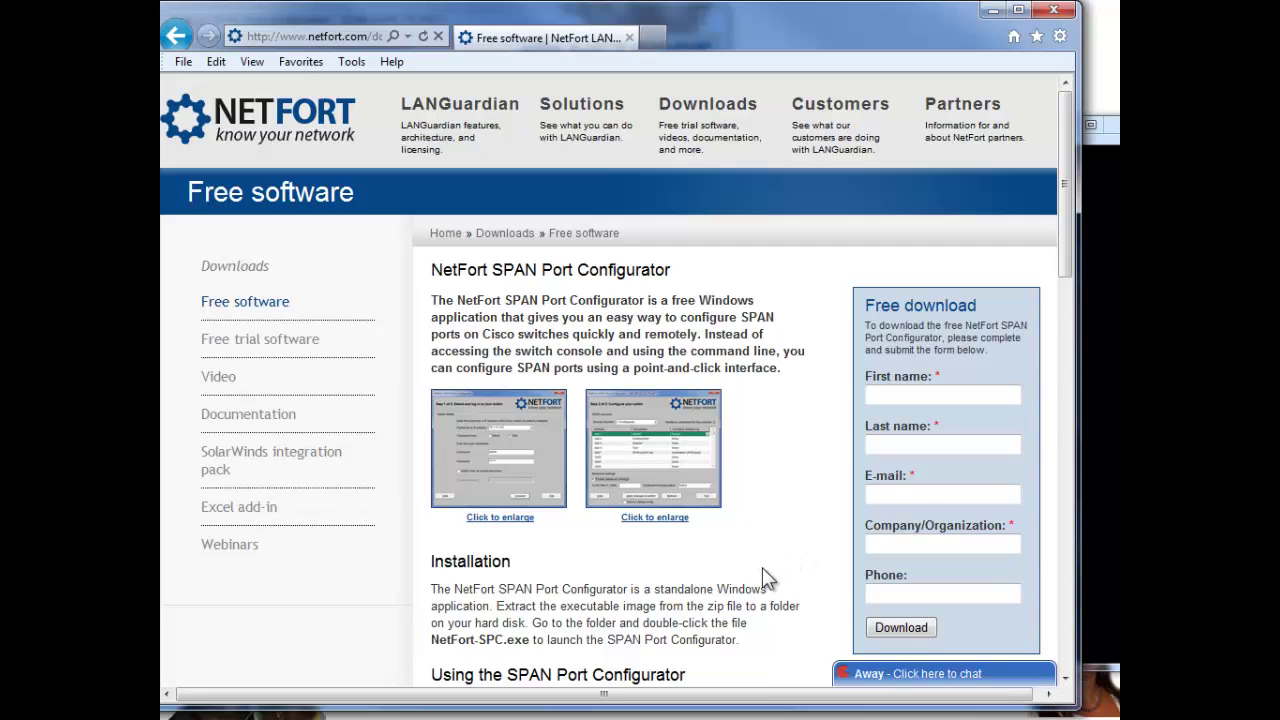
scroll(765, 570, "down", 2)
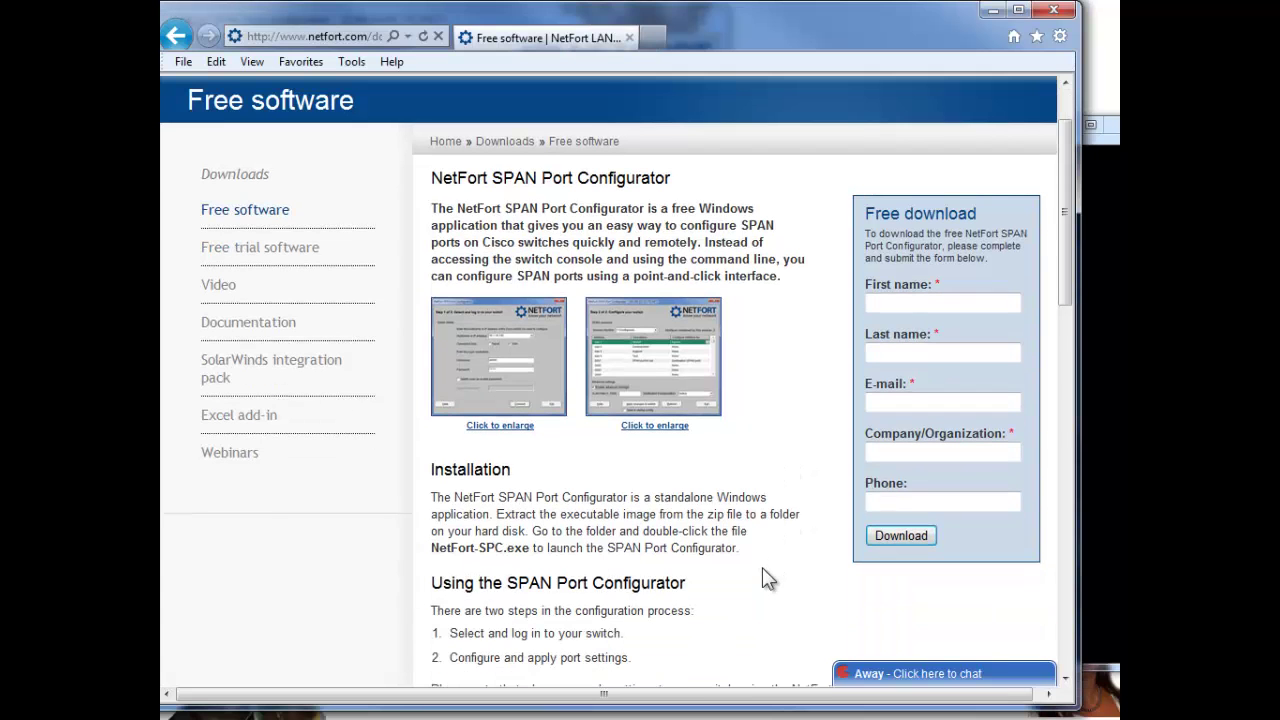
scroll(762, 567, "down", 5)
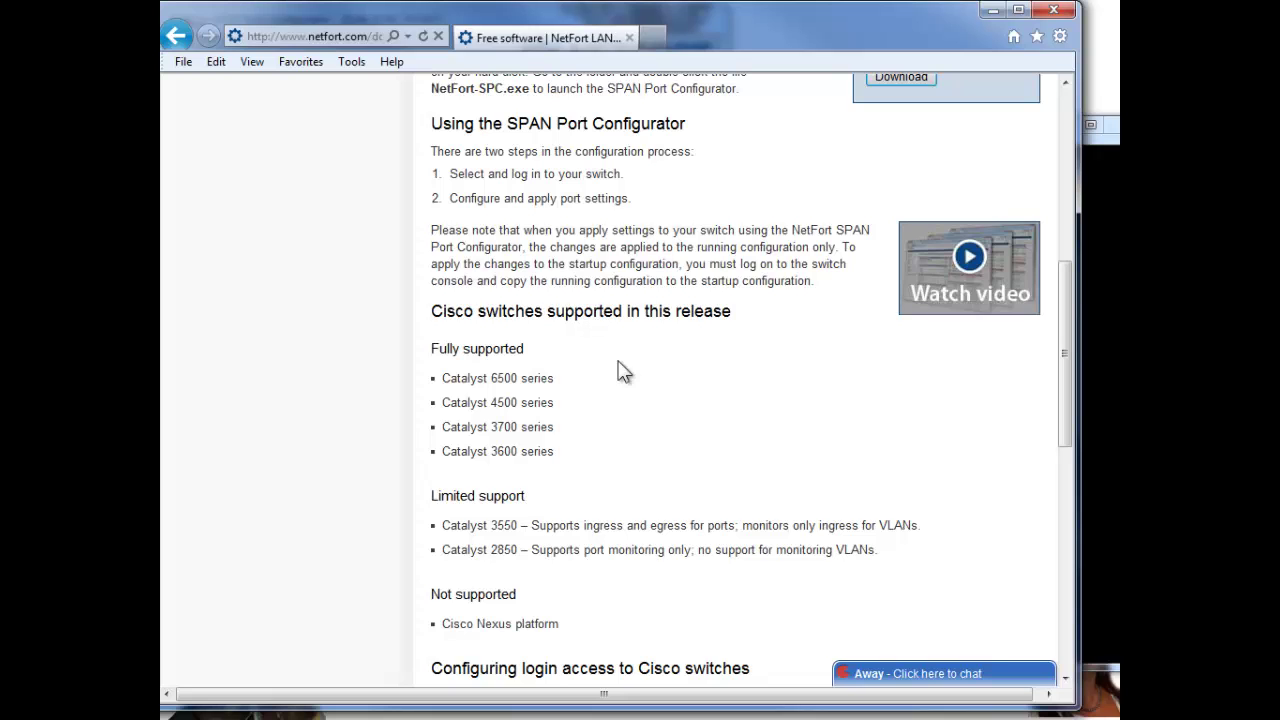
scroll(577, 406, "down", 4)
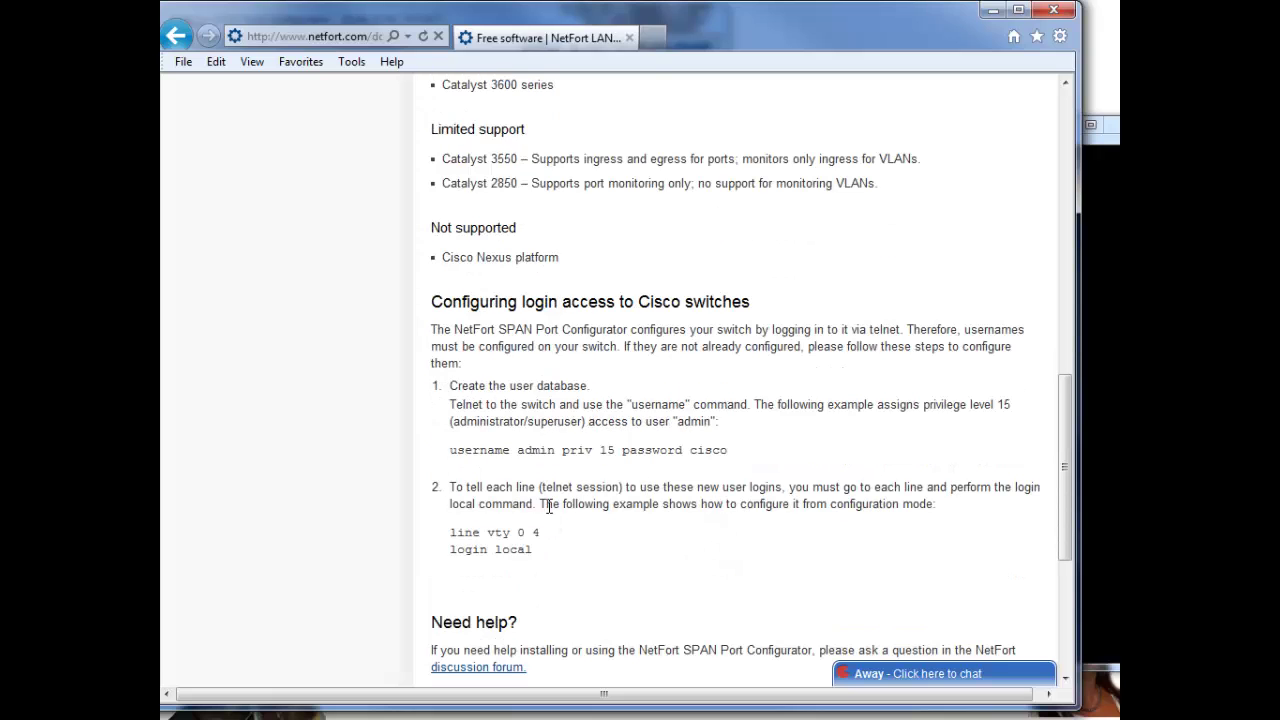
scroll(548, 505, "up", 3)
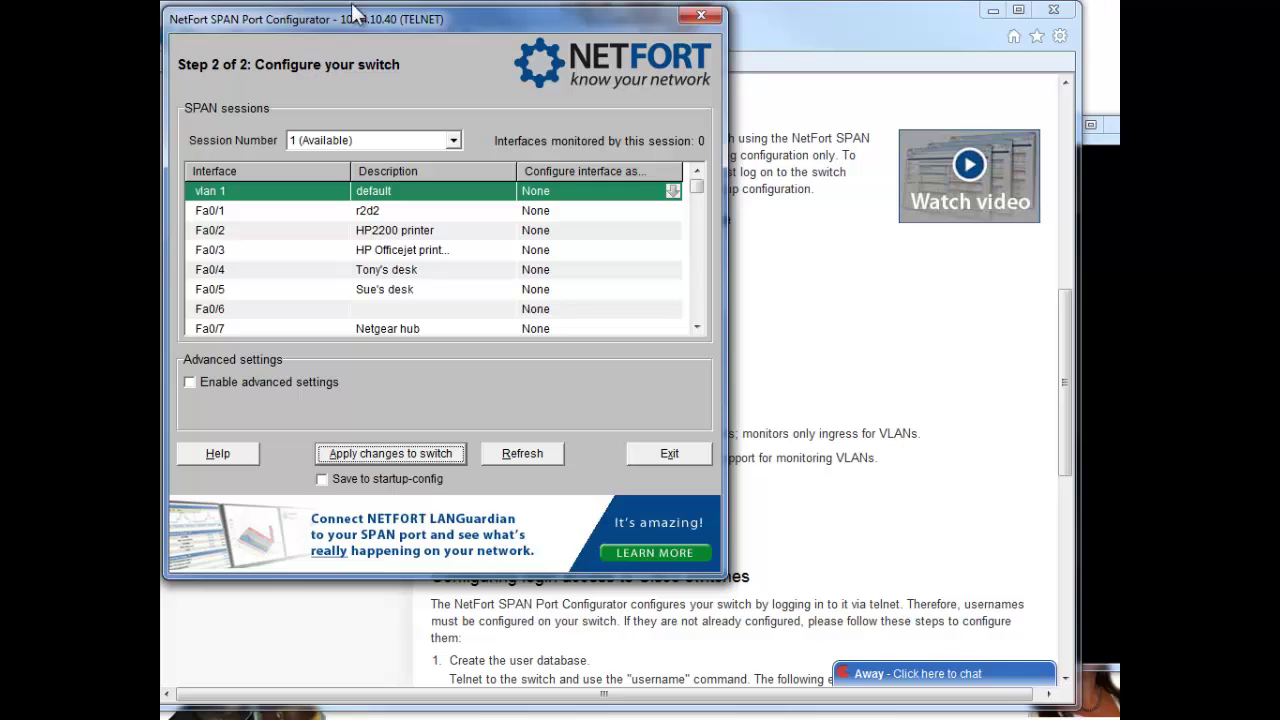
Step: Telnet to switch 10.44.10.40 and log in with the switch username and password
left_click_drag(372, 18, 390, 33)
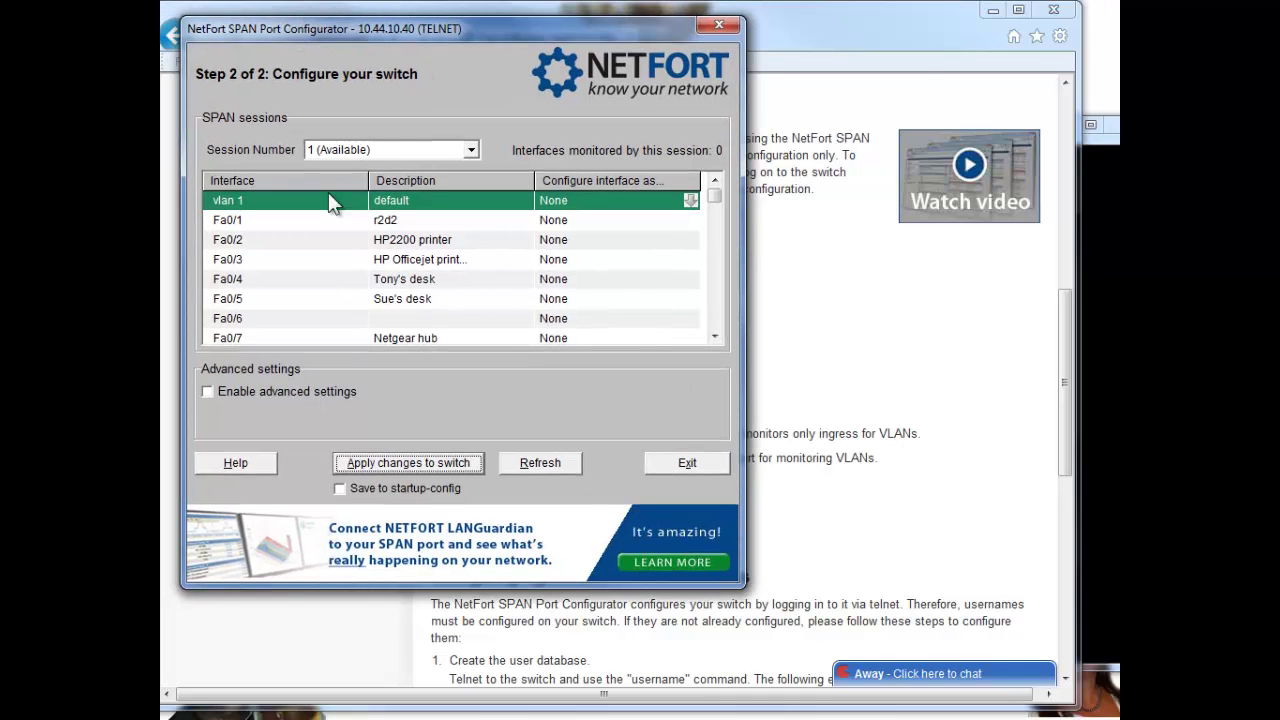
left_click(1107, 285)
key("Return")
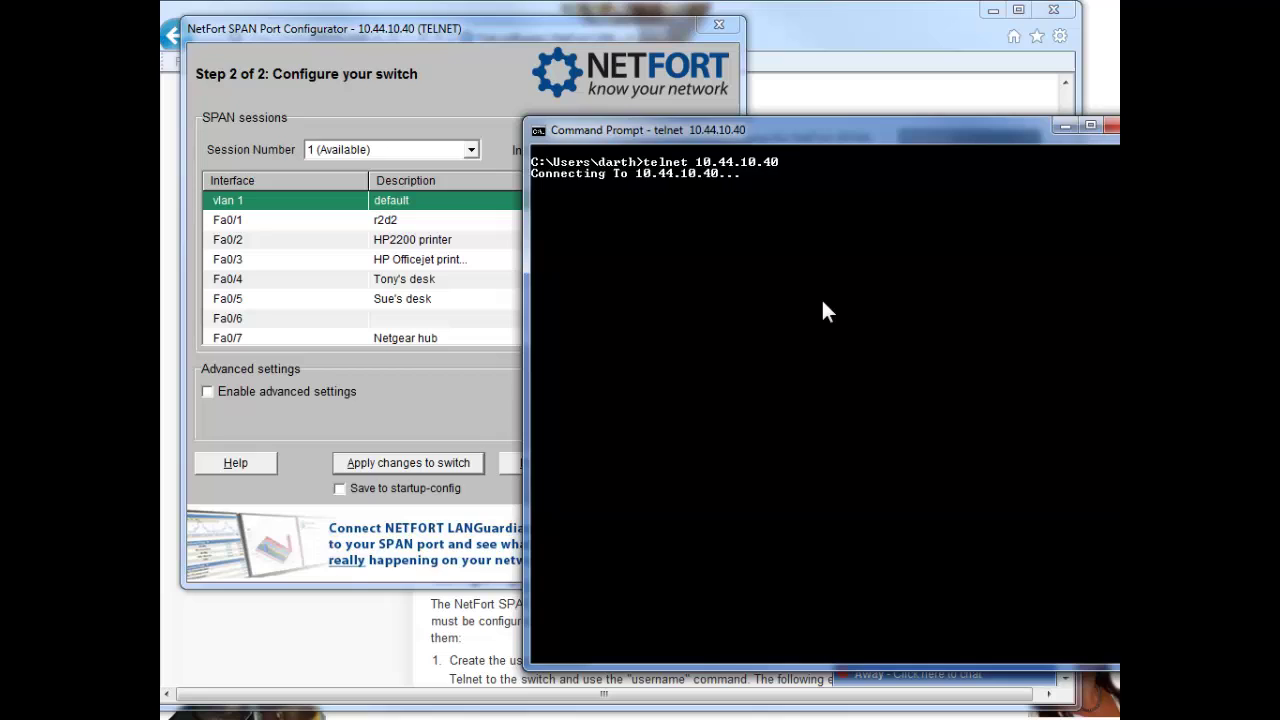
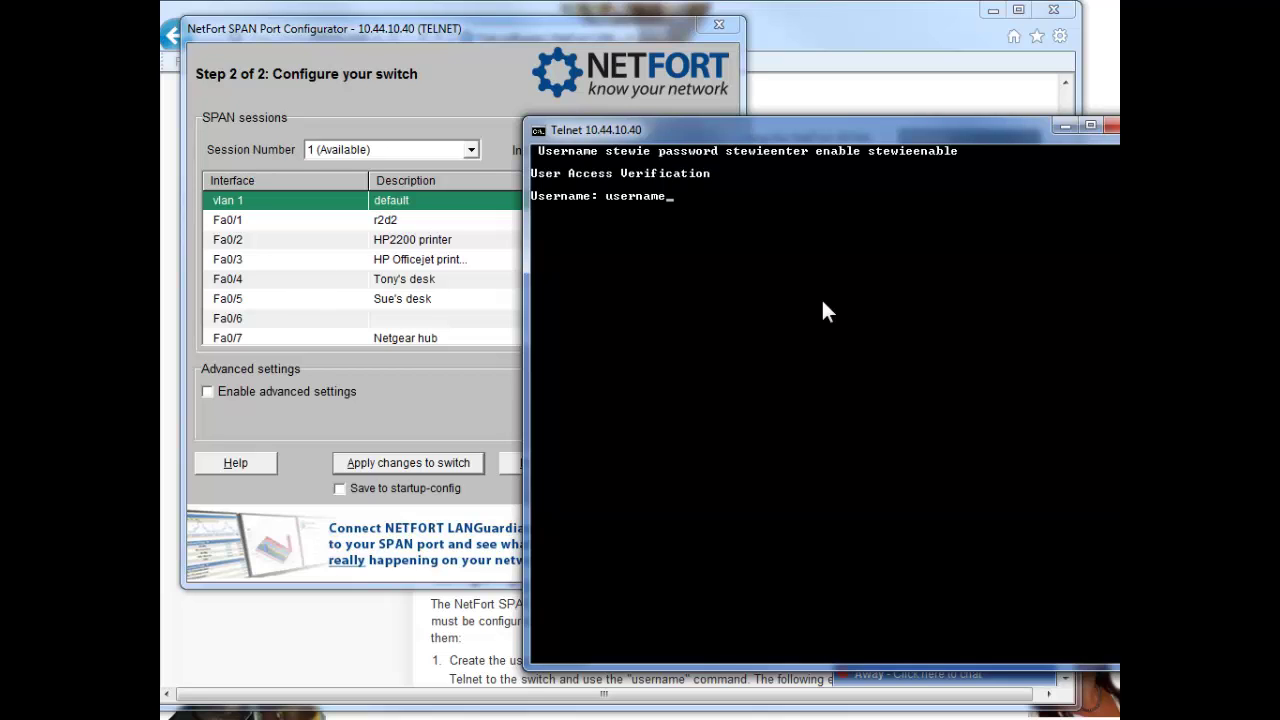
key("BackSpace")
key("BackSpace")
key("BackSpace")
key("BackSpace")
key("BackSpace")
key("BackSpace")
key("BackSpace")
key("BackSpace")
key("Return")
key("Return")
Step: Run 'sh run' and page through the full running configuration
type("sh run")
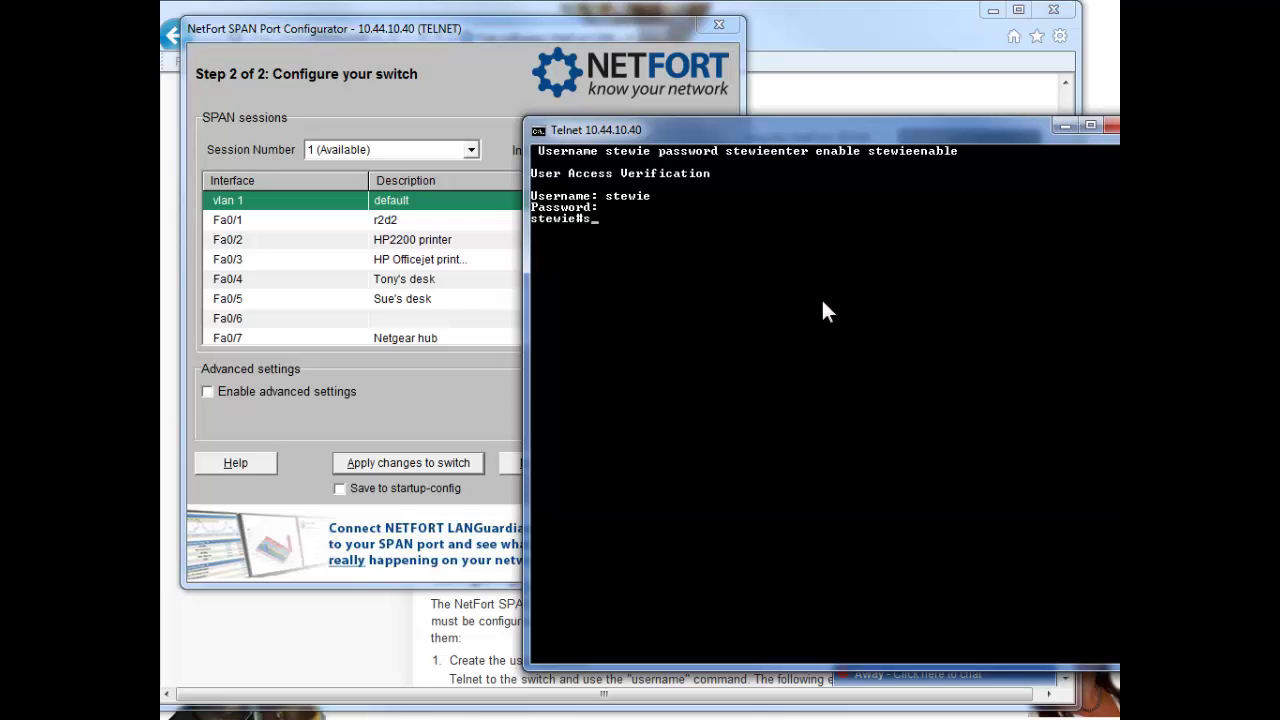
key("Return")
key("space")
key("space")
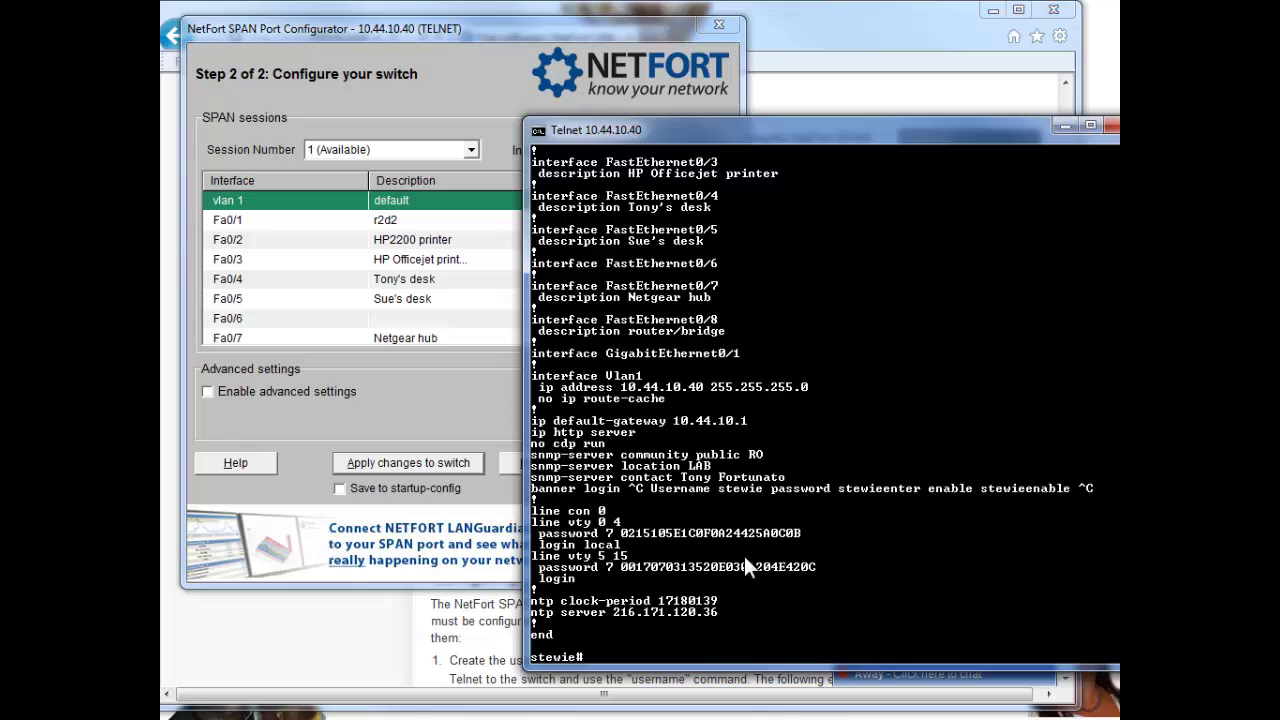
Step: Set Fa0/3 as a Both-direction source and Fa0/4 as the Destination (SPAN port) for session 1
left_click(450, 35)
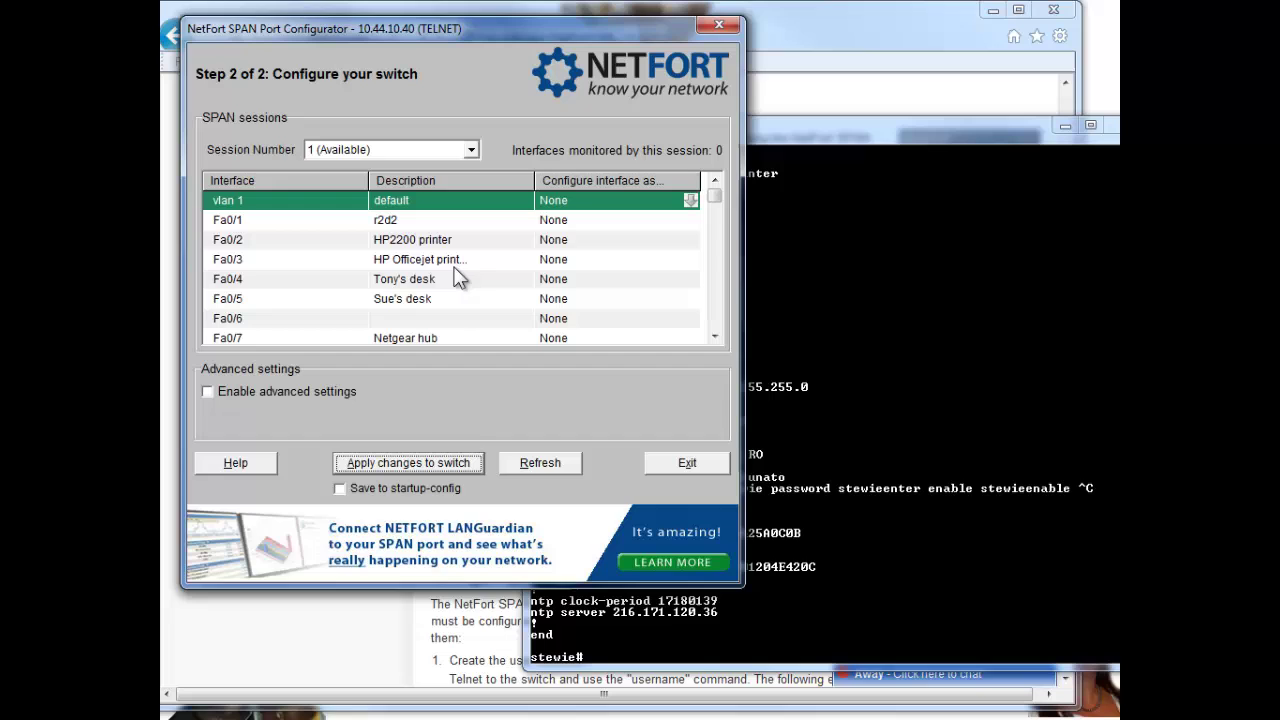
left_click(566, 263)
left_click(690, 259)
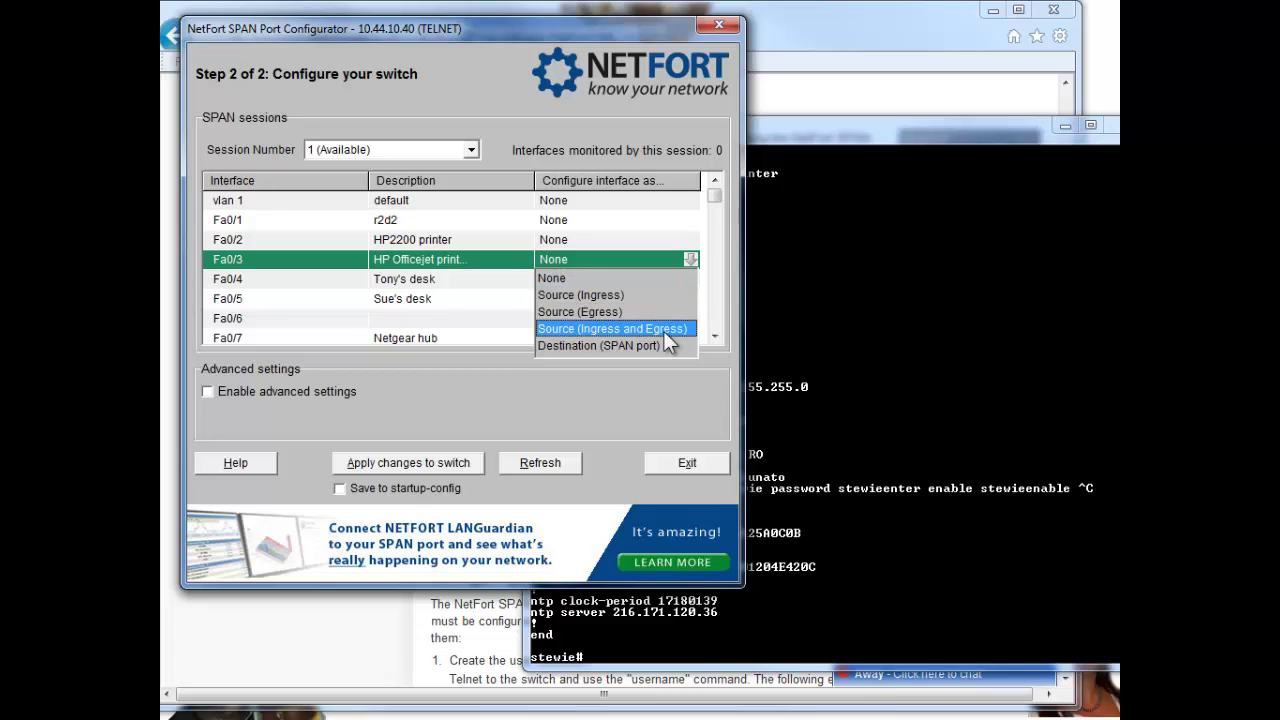
left_click(663, 329)
left_click(589, 284)
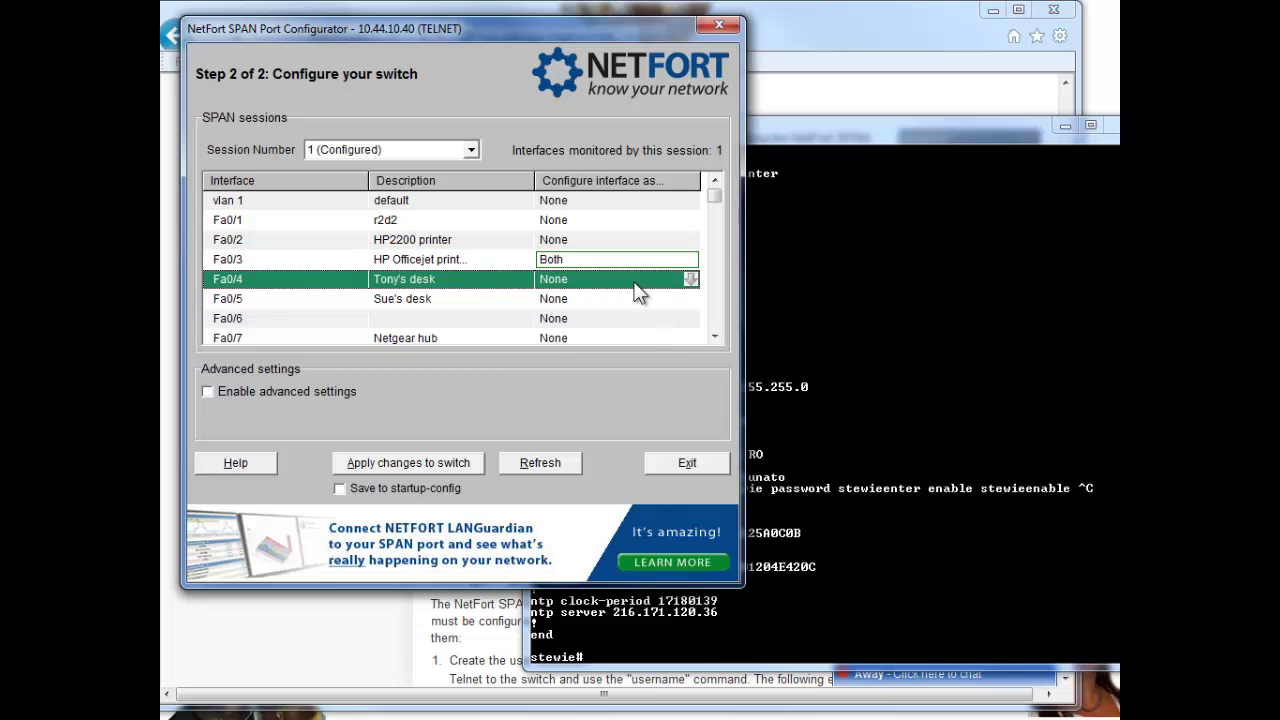
left_click(691, 280)
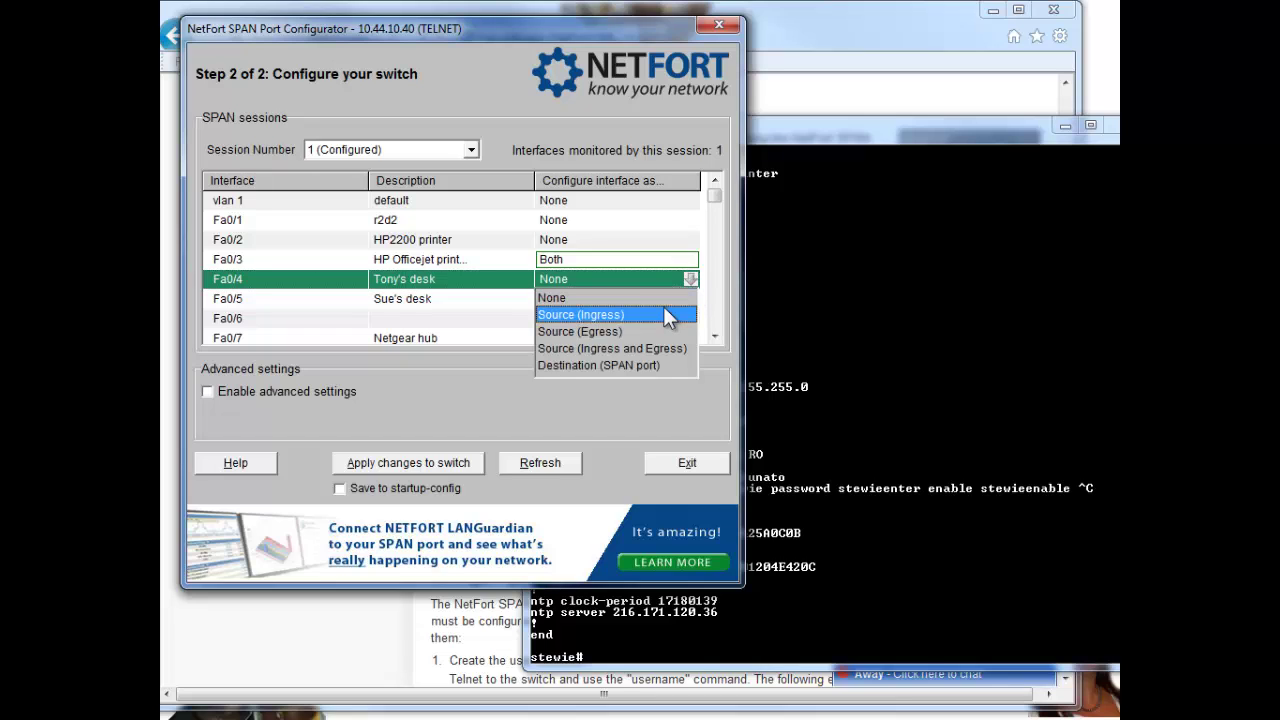
left_click(619, 365)
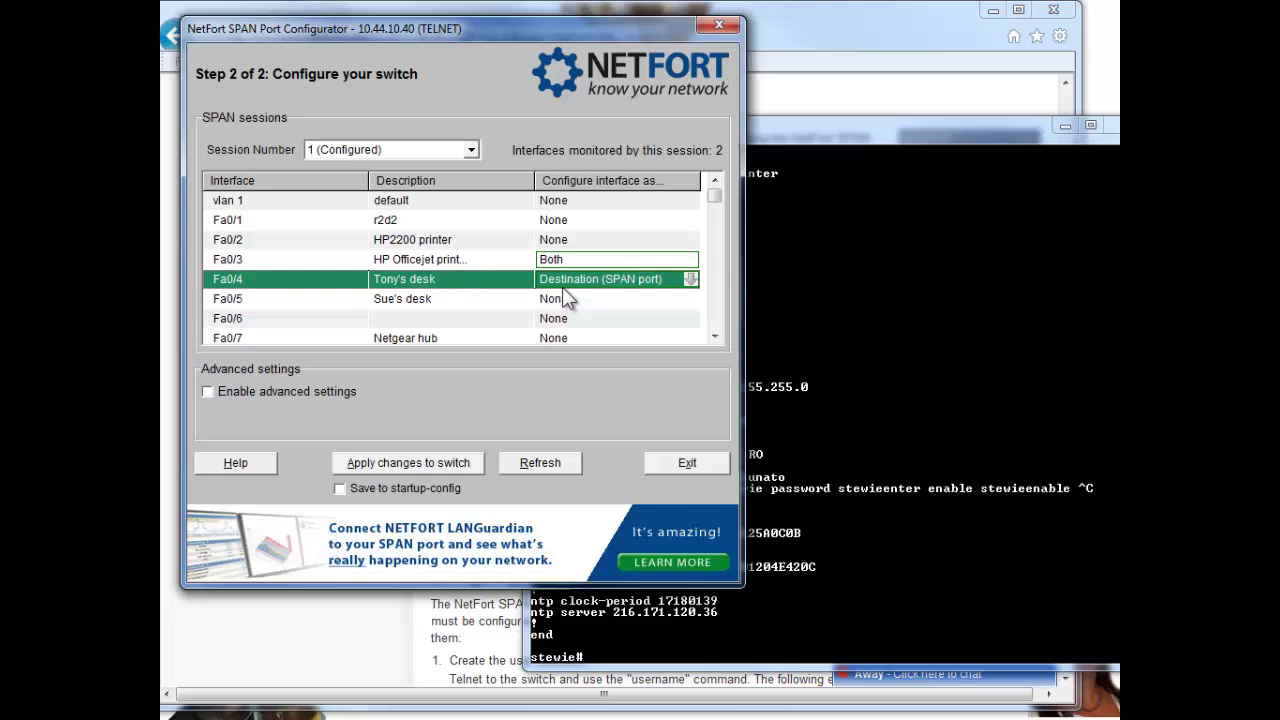
Step: Apply session 1 to switch 10.44.10.40 and verify monitor session 1 (Fa0/3 to Fa0/4) with 'sh run'
left_click(429, 461)
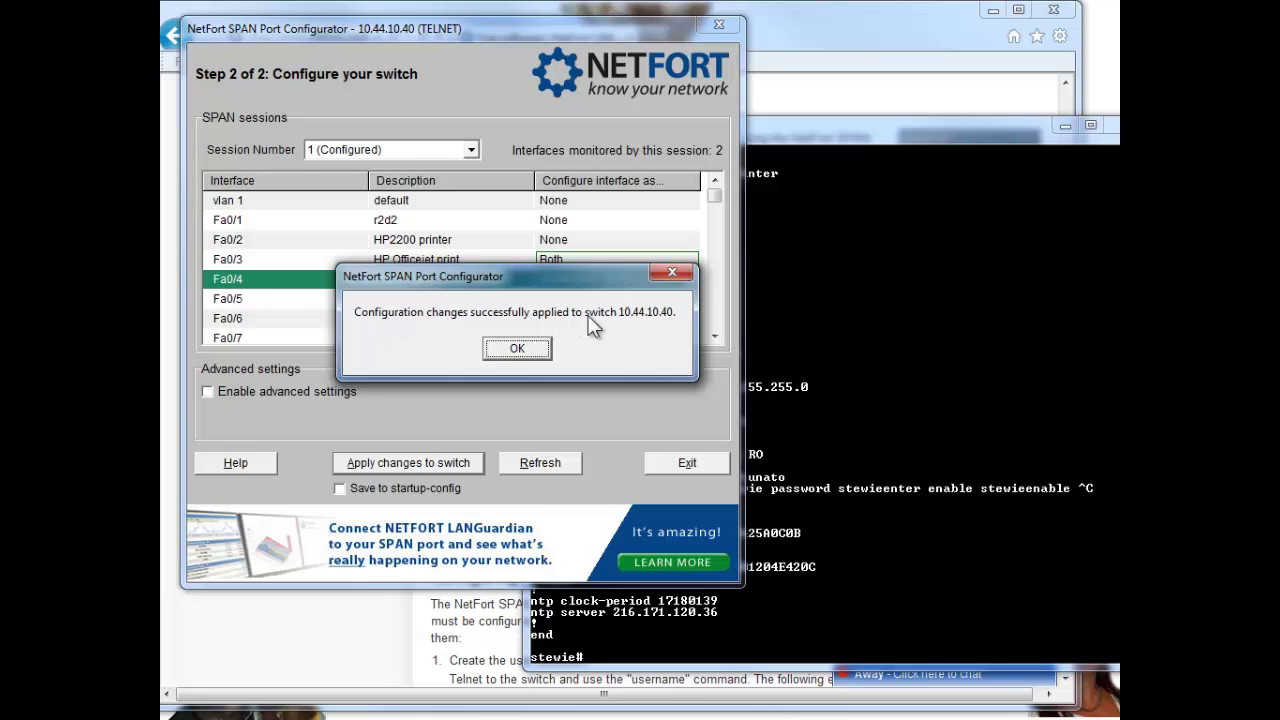
left_click(516, 348)
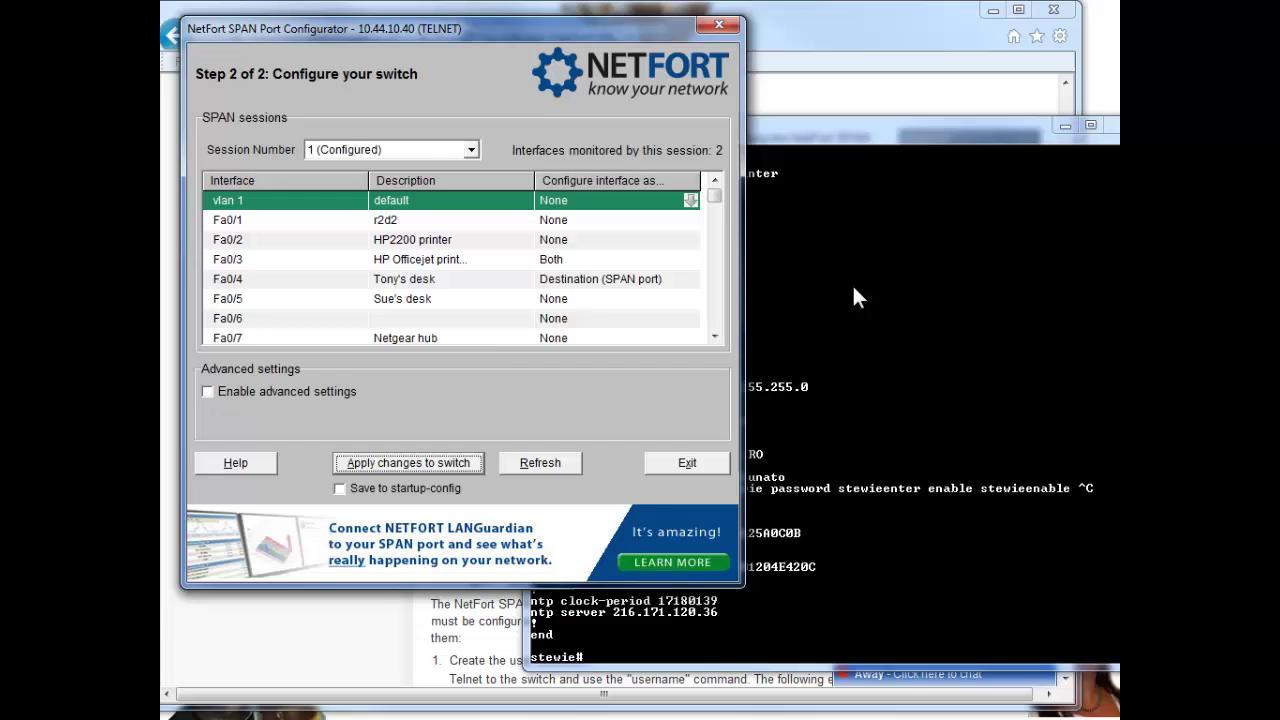
left_click(870, 288)
type("sh run")
key("Return")
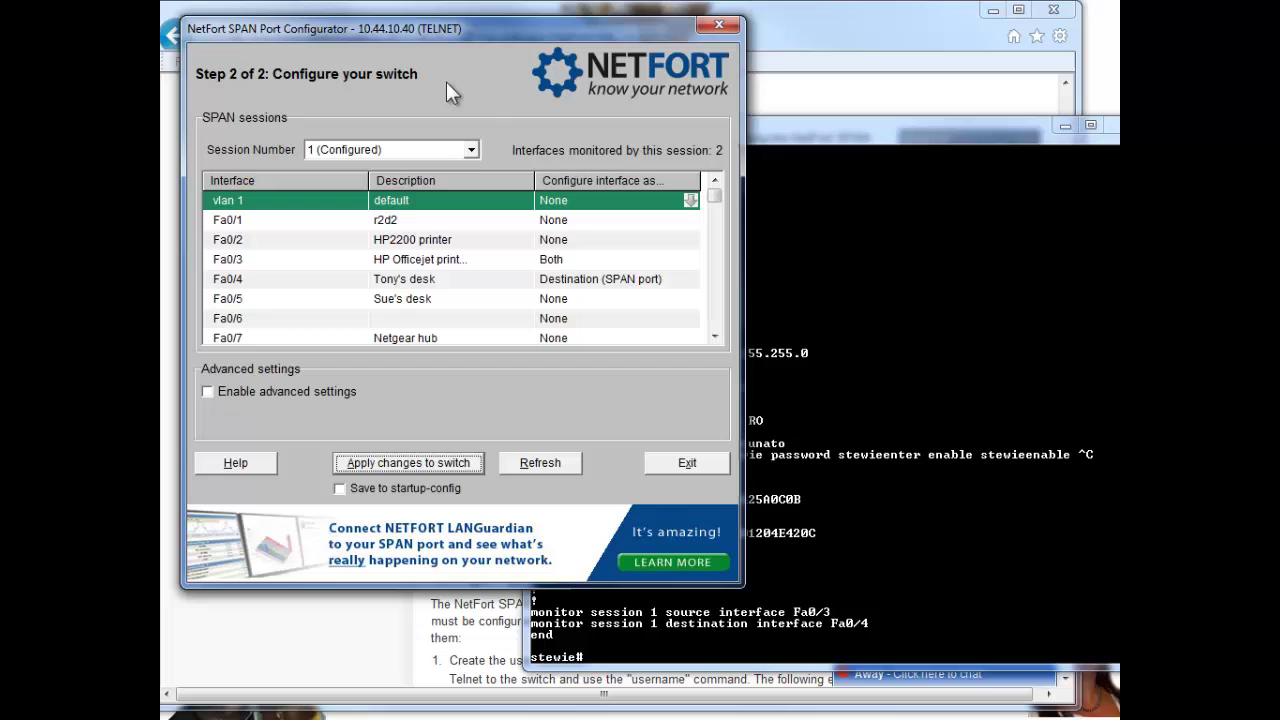
Step: Set Fa0/3 and Fa0/4 back to None and apply the removal to the switch
left_click(565, 262)
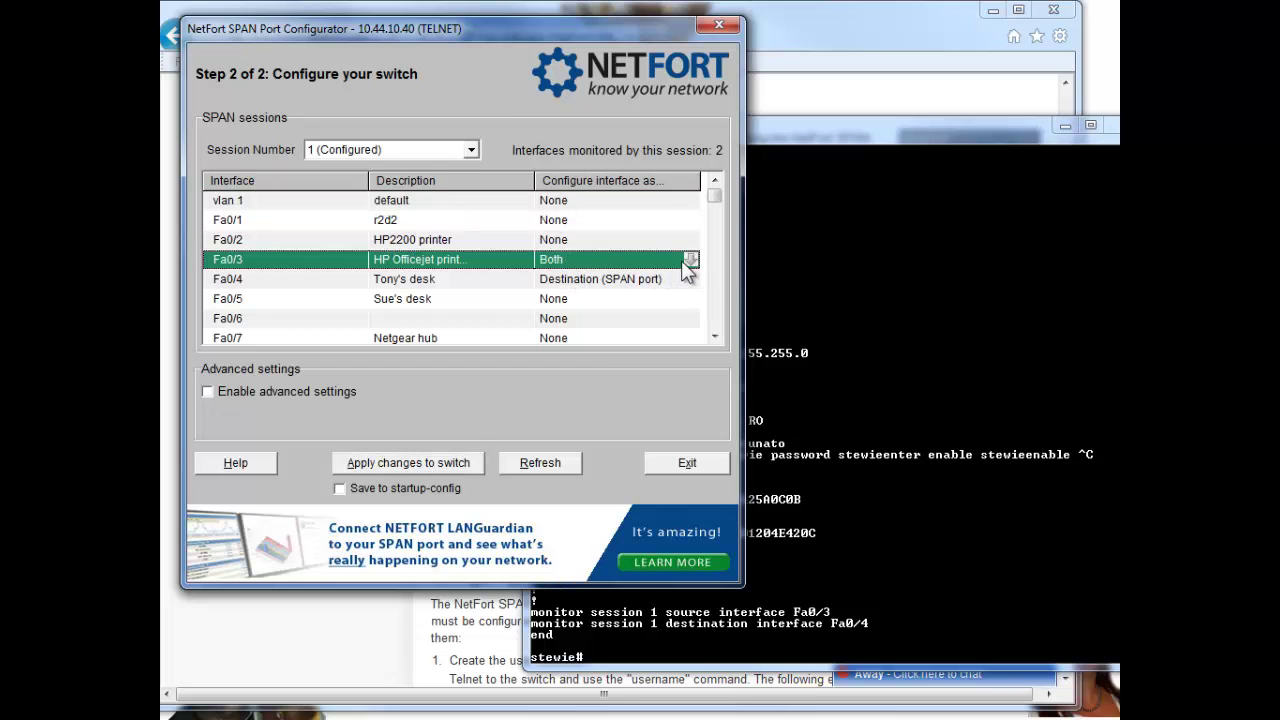
left_click(690, 259)
left_click(587, 278)
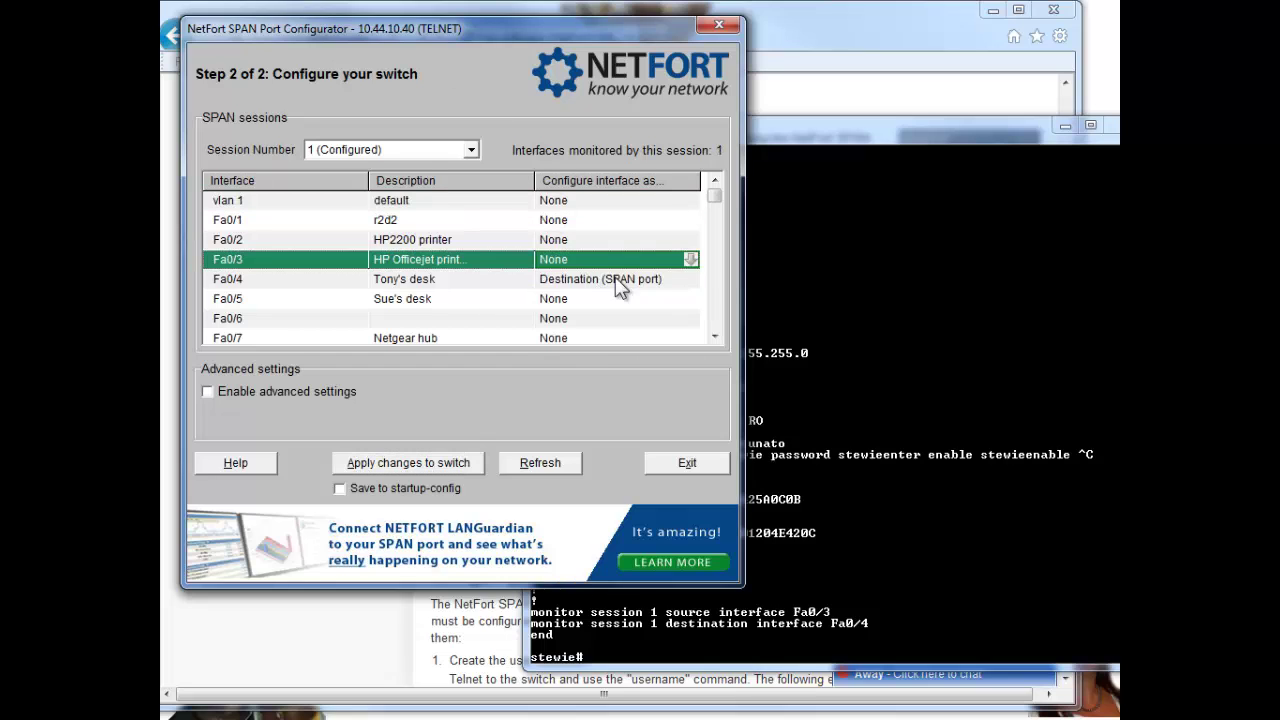
left_click(650, 280)
left_click(669, 281)
left_click(592, 297)
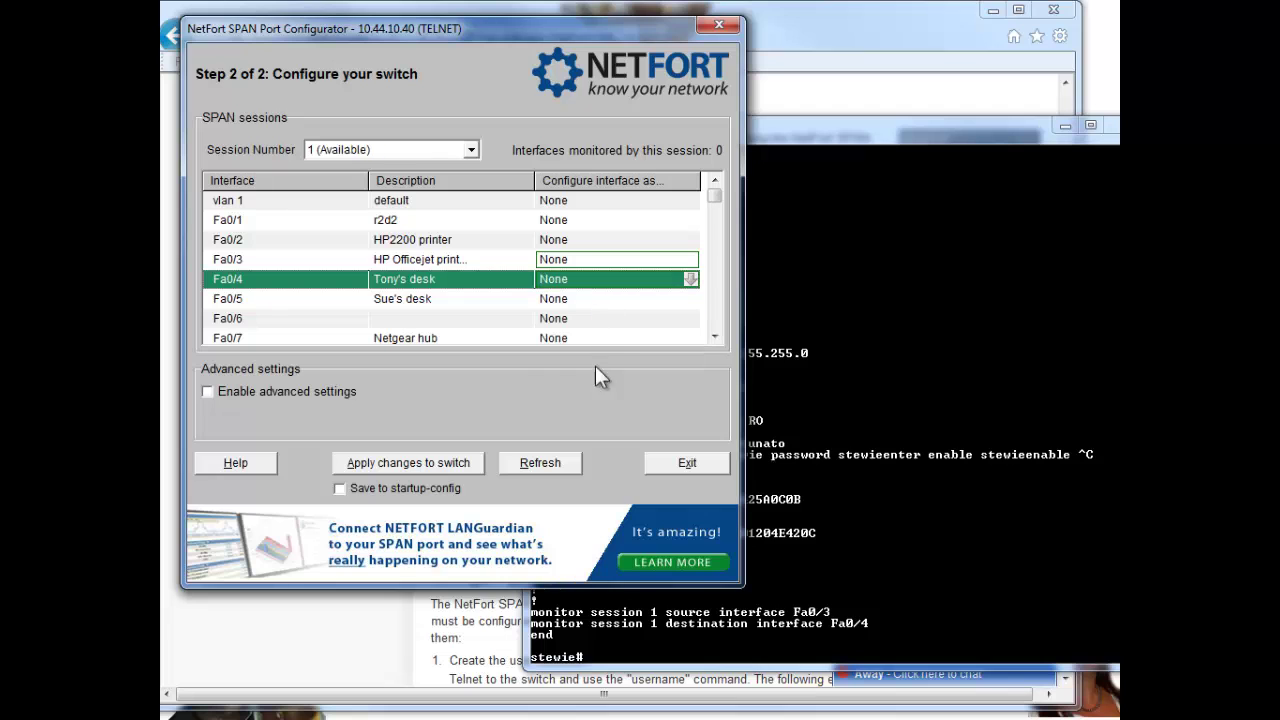
left_click(380, 466)
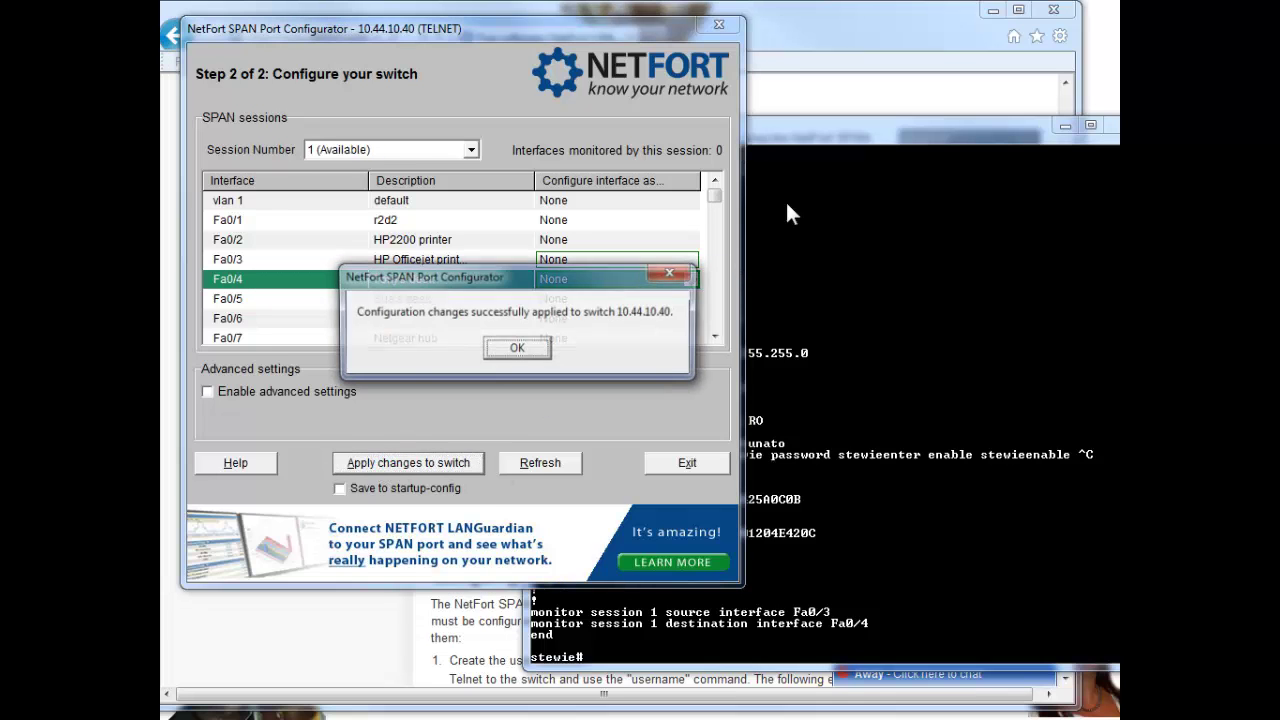
key("Return")
Step: Confirm with 'sh run' that the running config no longer has monitor session lines
left_click(784, 130)
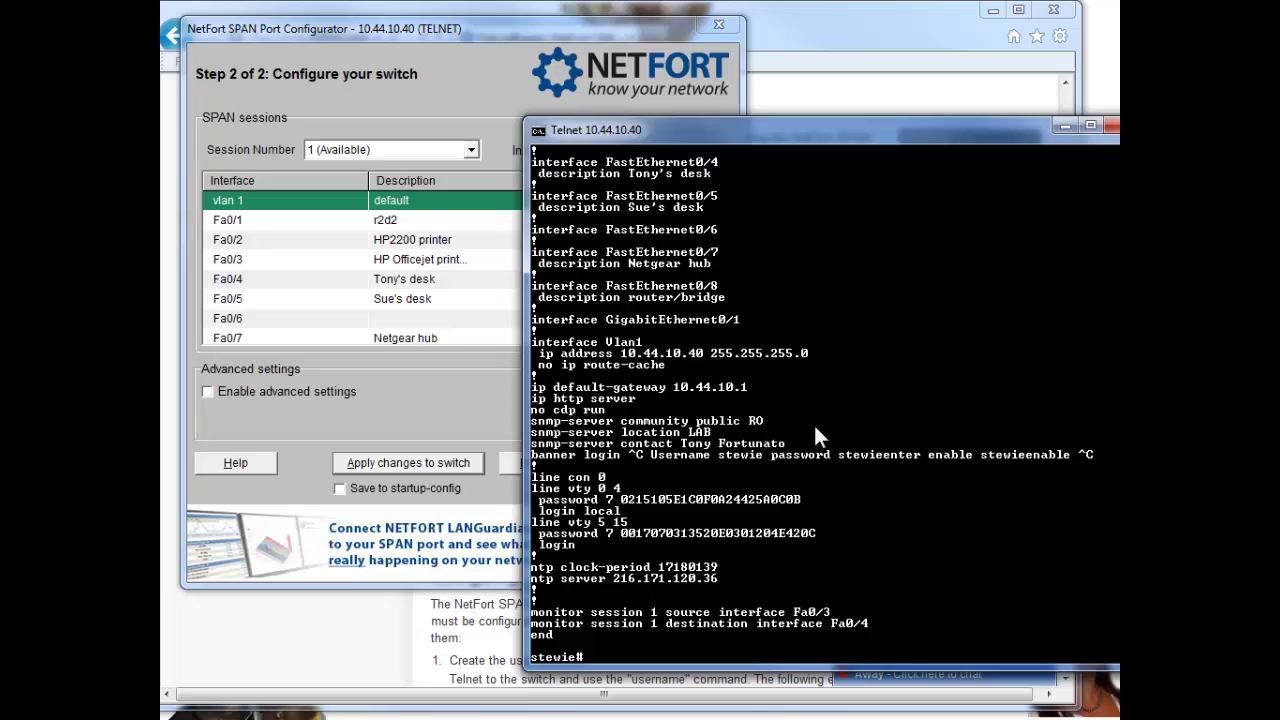
type("sh run")
key("Return")
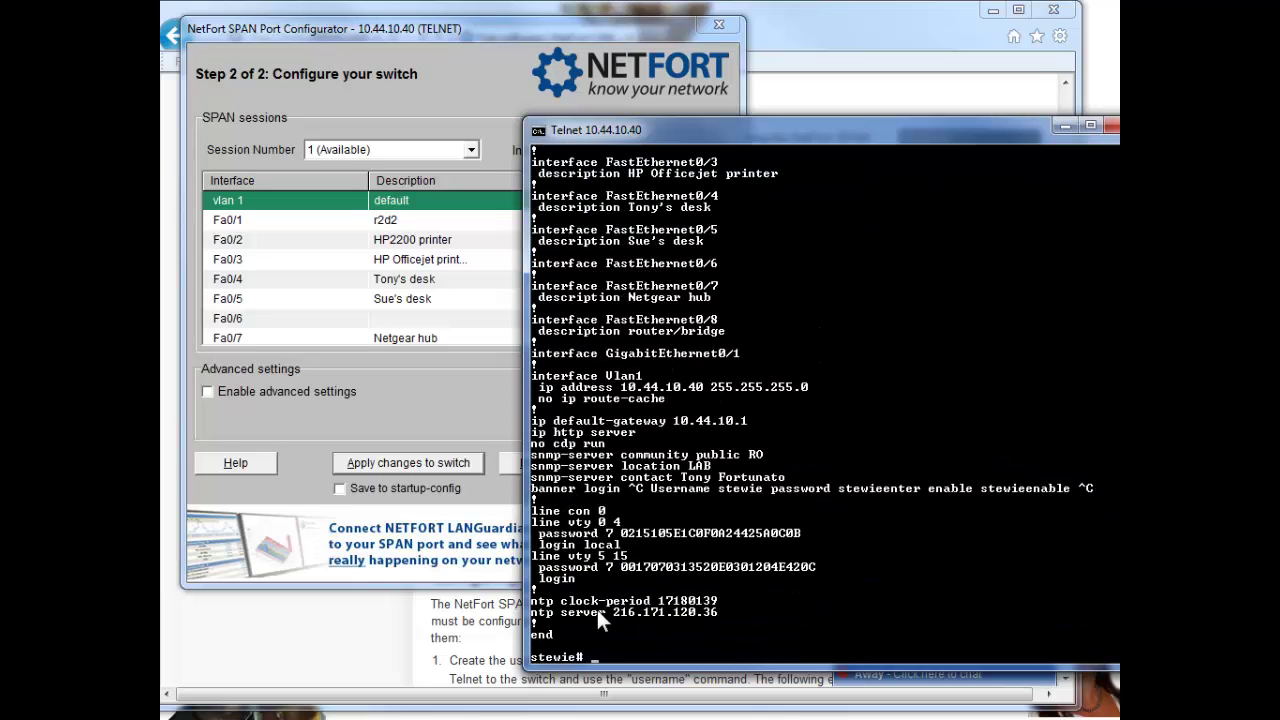
left_click(477, 70)
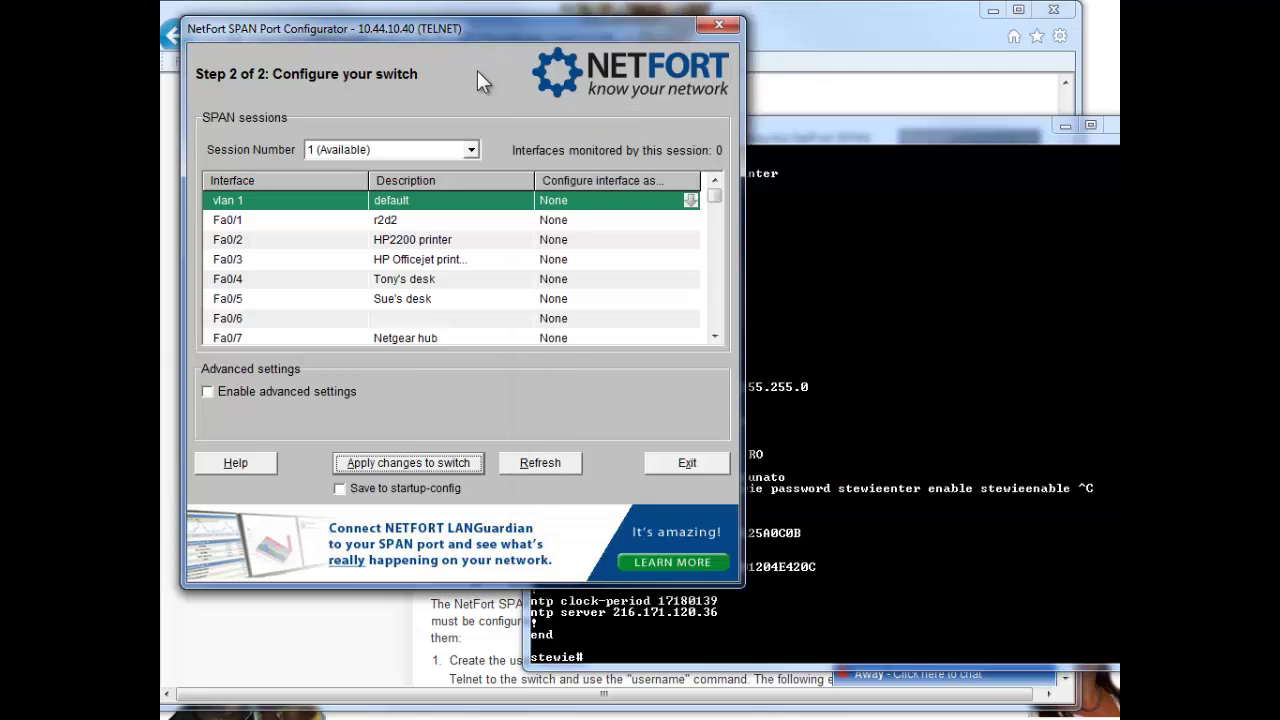